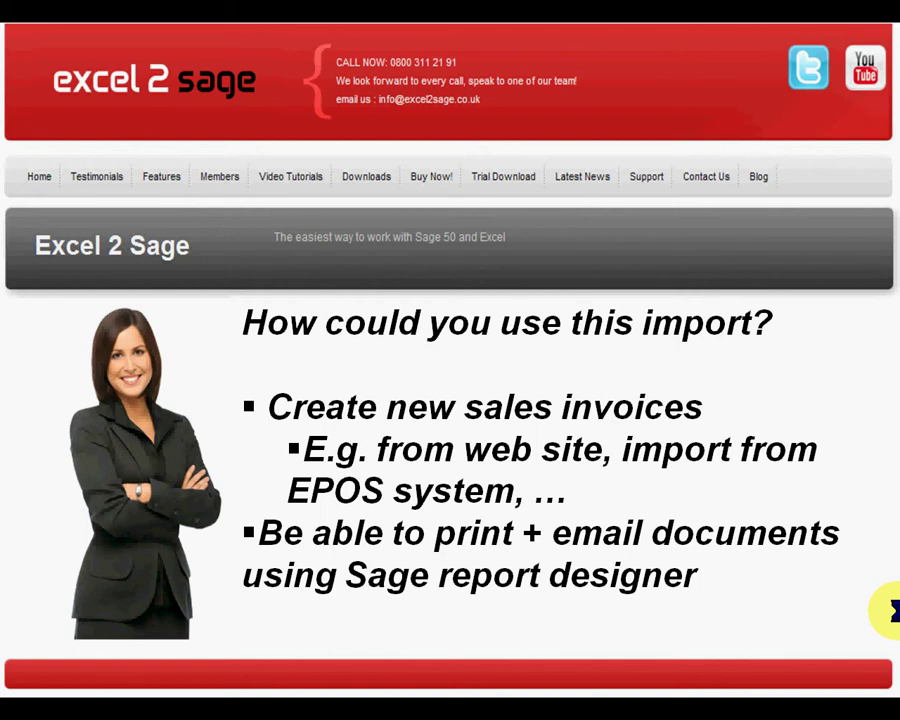
# Switch via Sage 50 to the Excel2SageImport.xls workbook and check the first invoice line's account.
pyautogui.hotkey('alt', 'Tab')
pyautogui.hotkey('alt', 'Tab')
pyautogui.hotkey('alt', 'Tab')
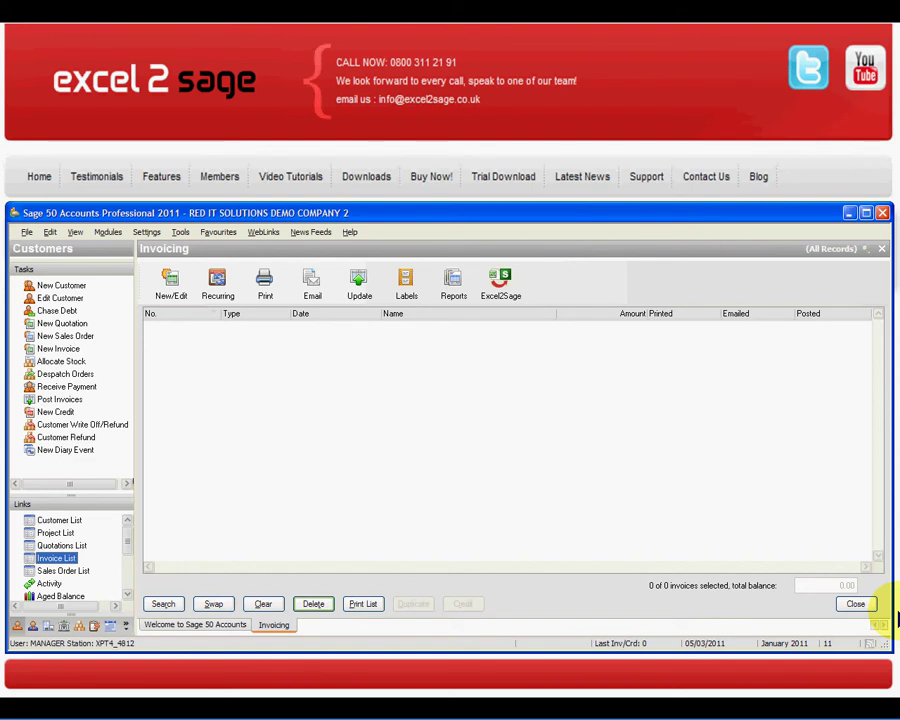
pyautogui.hotkey('alt', 'Tab')
pyautogui.hotkey('alt', 'Tab')
pyautogui.hotkey('alt', 'Tab')
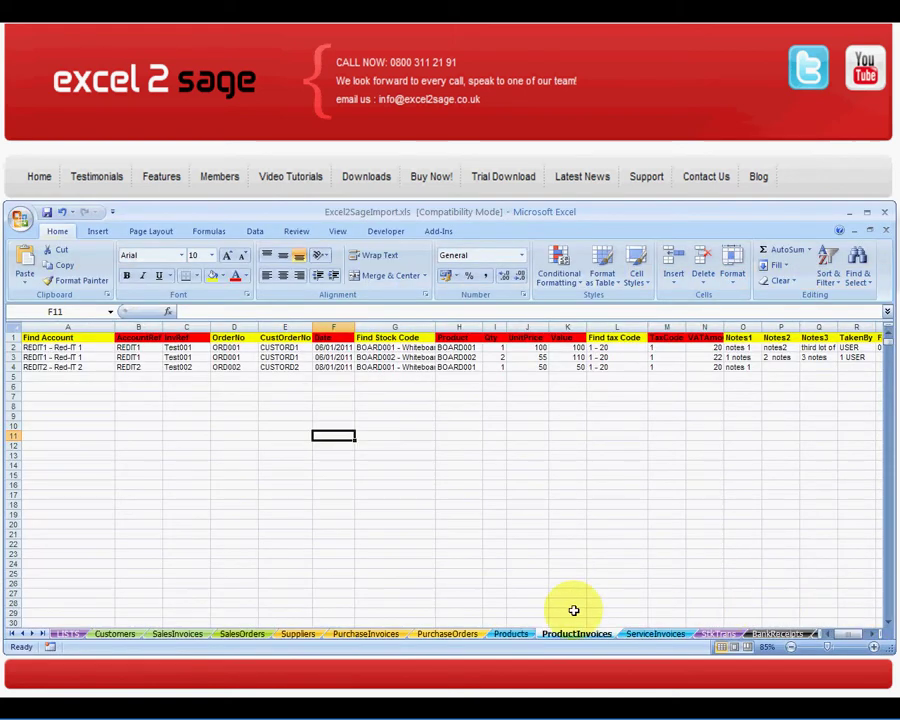
pyautogui.click(75, 348)
pyautogui.click(75, 368)
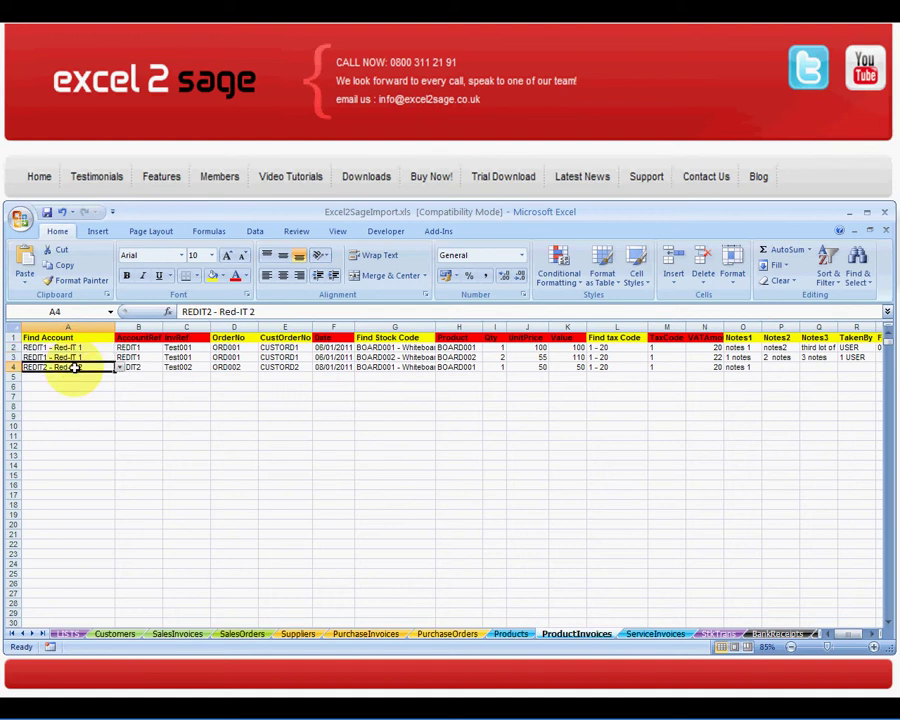
pyautogui.click(382, 347)
pyautogui.click(390, 357)
pyautogui.click(660, 634)
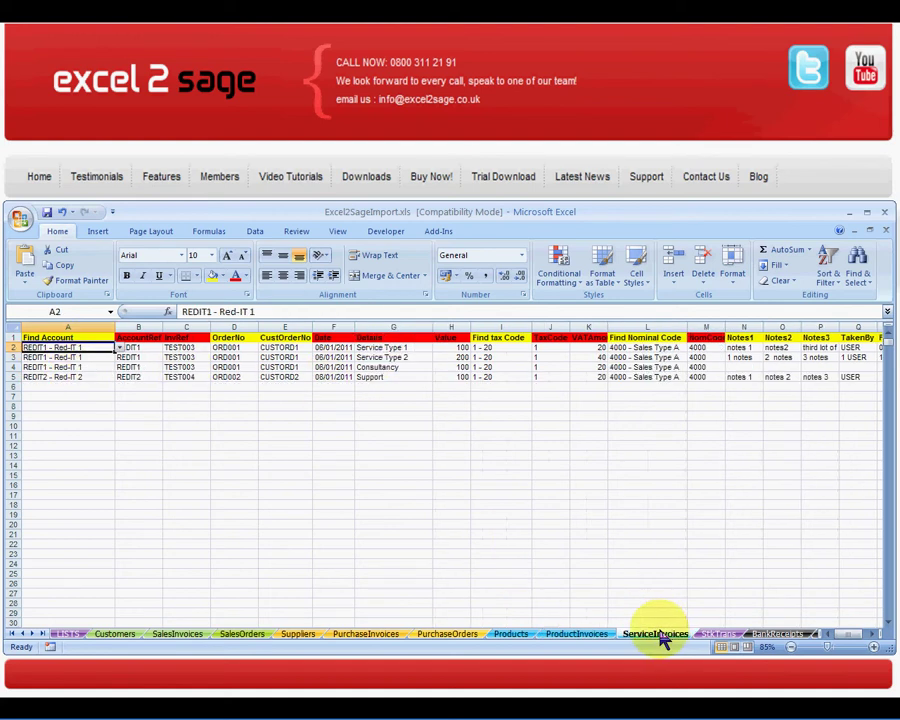
pyautogui.click(60, 357)
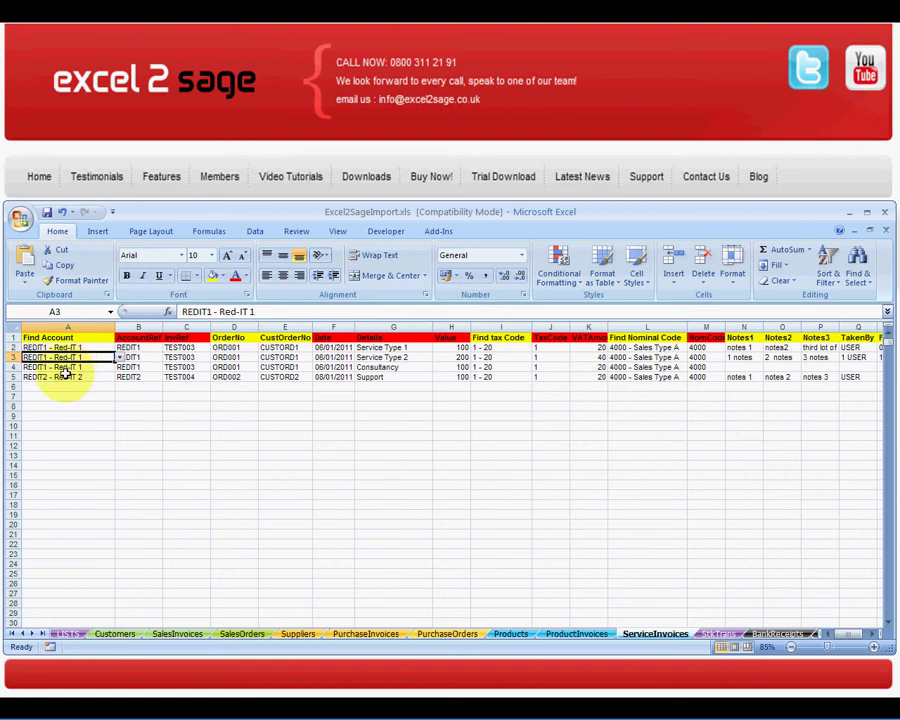
pyautogui.click(65, 379)
pyautogui.click(384, 347)
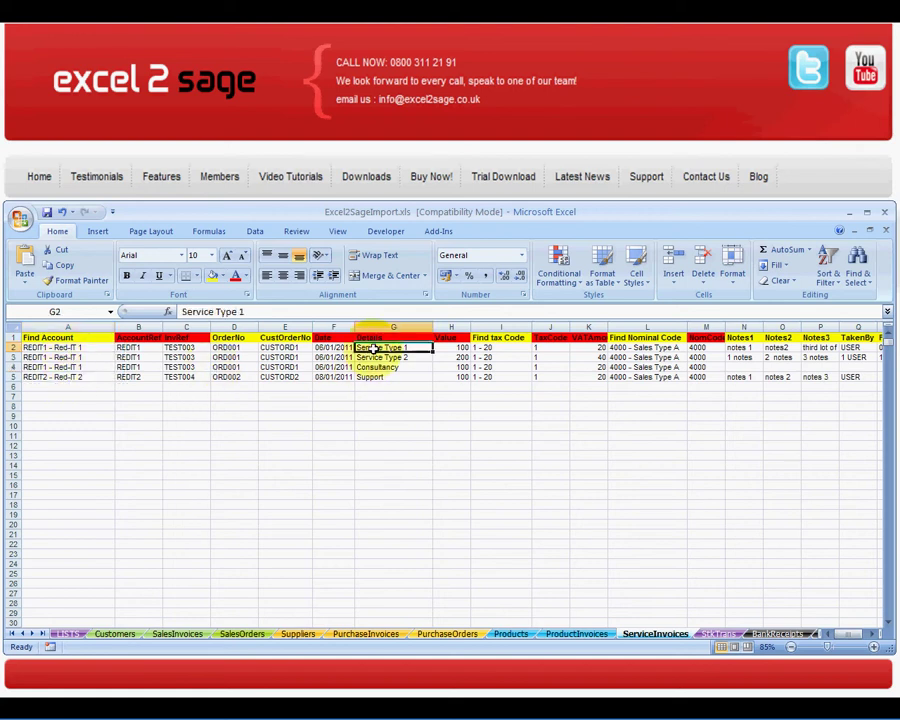
pyautogui.click(376, 367)
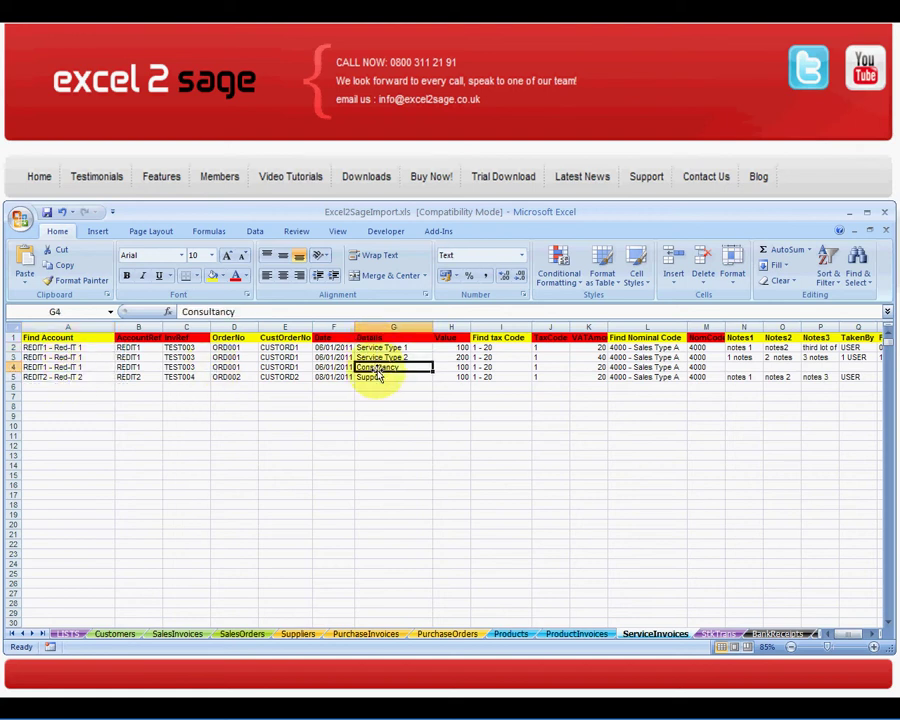
pyautogui.click(576, 634)
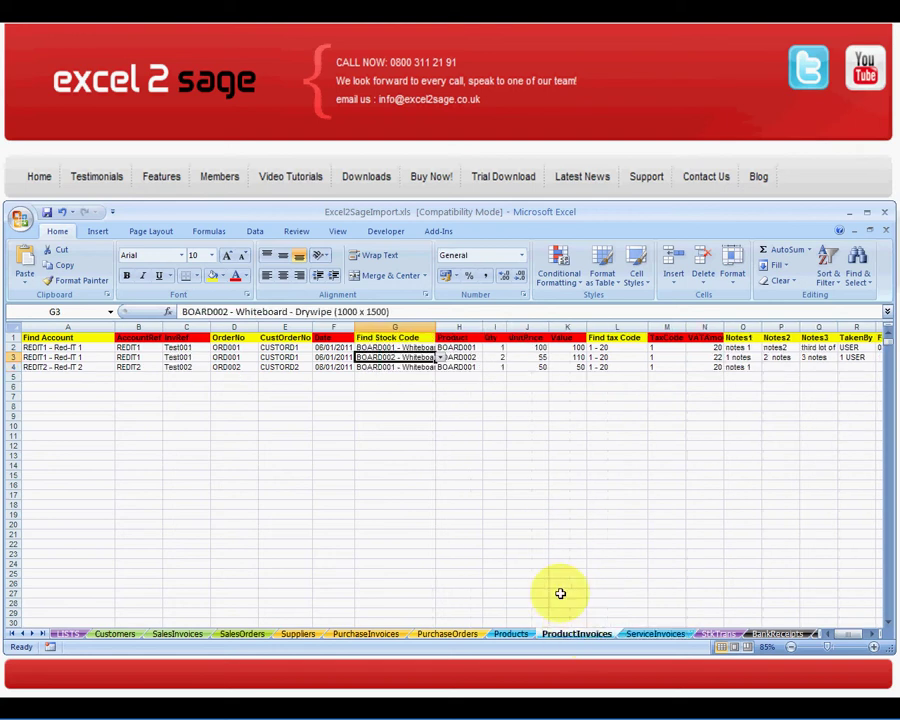
pyautogui.click(102, 347)
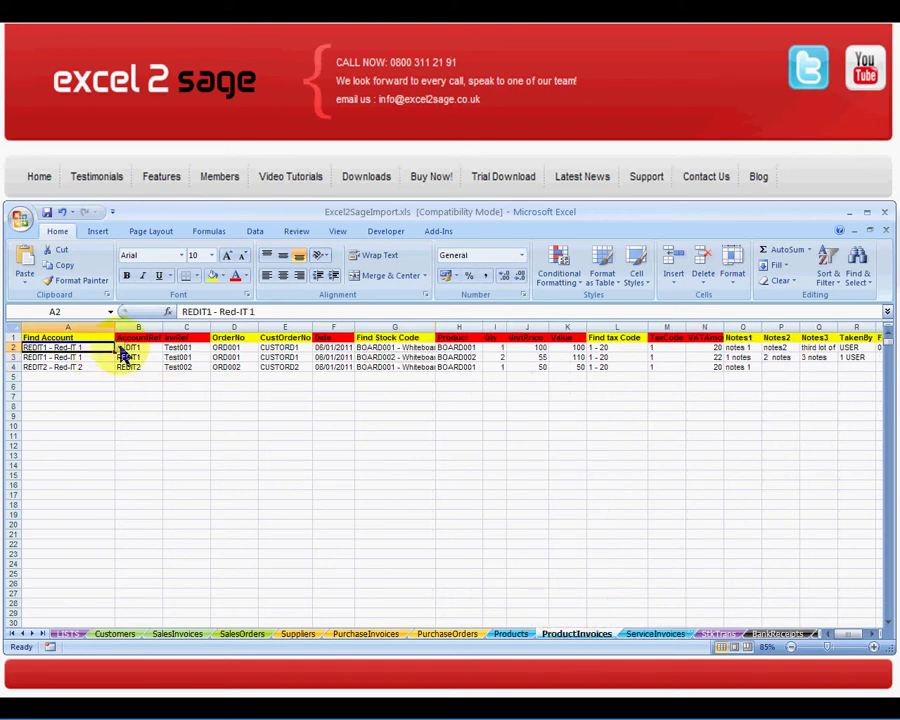
# Check the first line's account (REDIT1), stock (BOARD001) and tax code lists, then return to Sage 50.
pyautogui.click(120, 350)
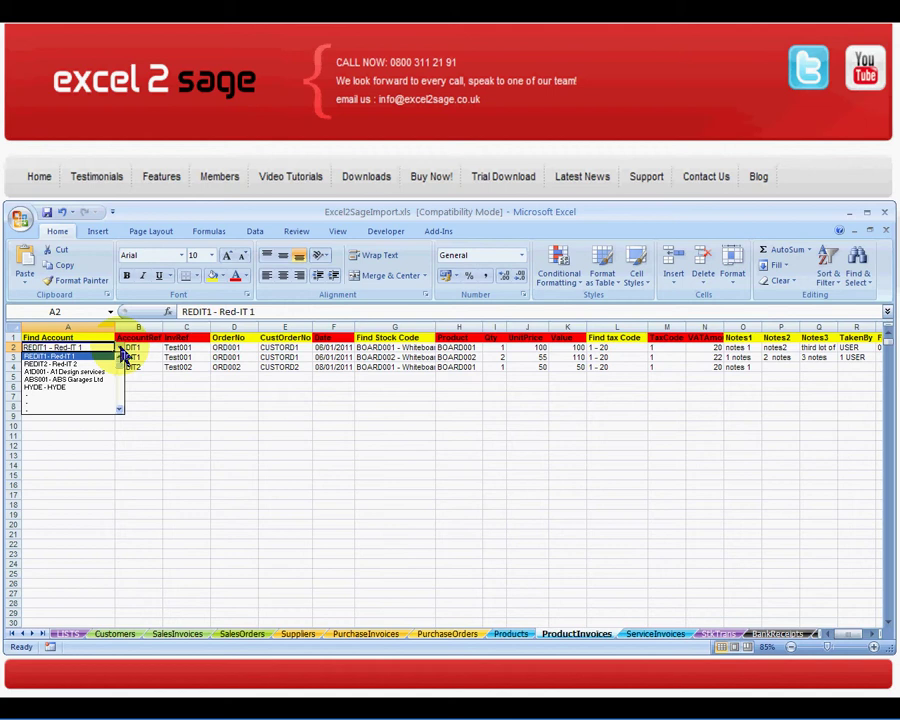
pyautogui.click(120, 354)
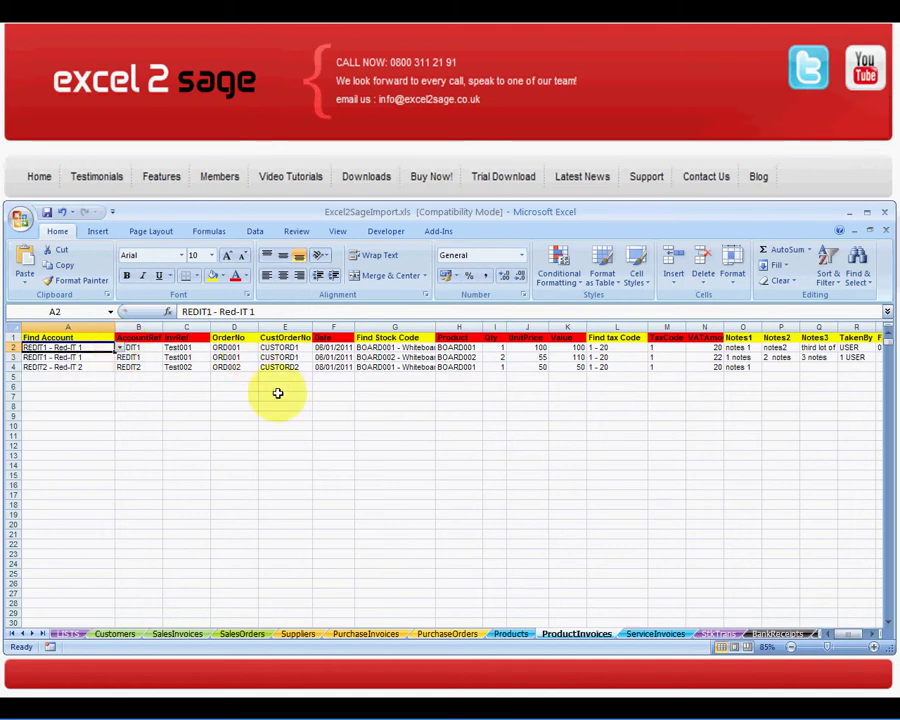
pyautogui.click(410, 348)
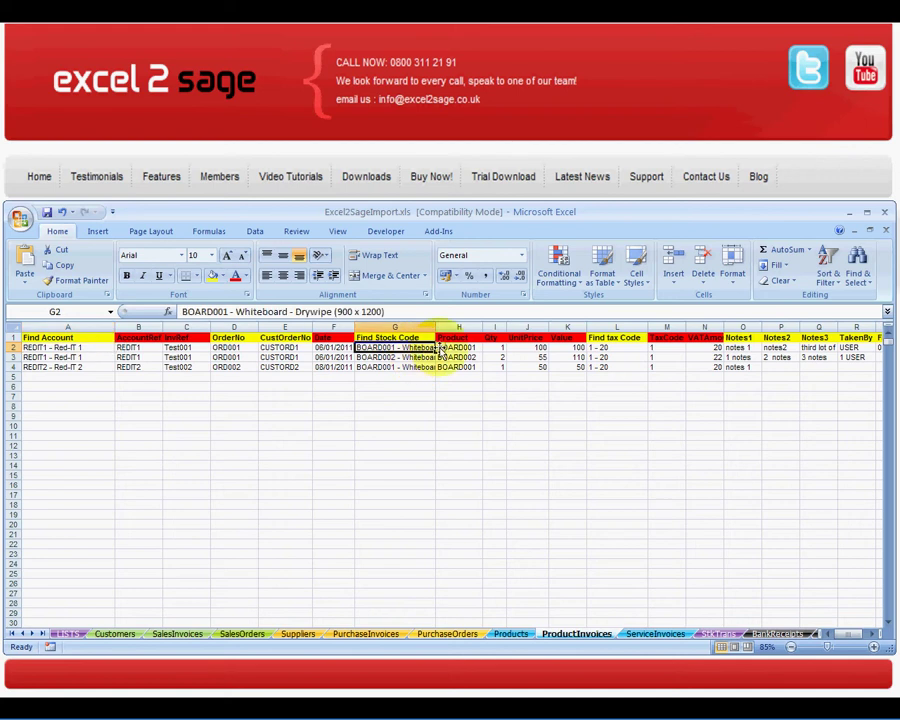
pyautogui.click(441, 352)
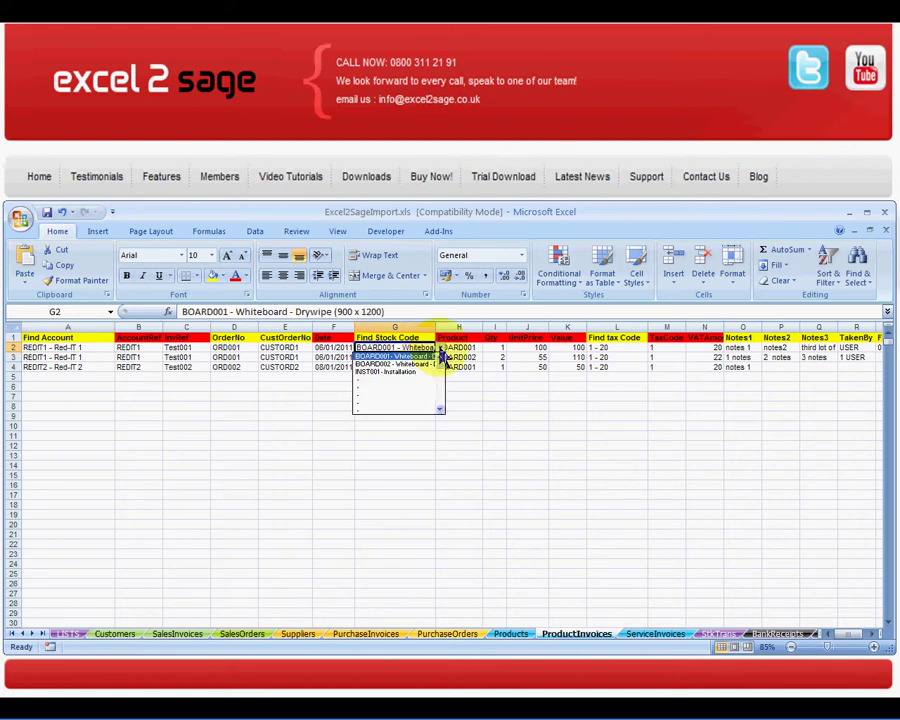
pyautogui.click(441, 355)
pyautogui.click(622, 347)
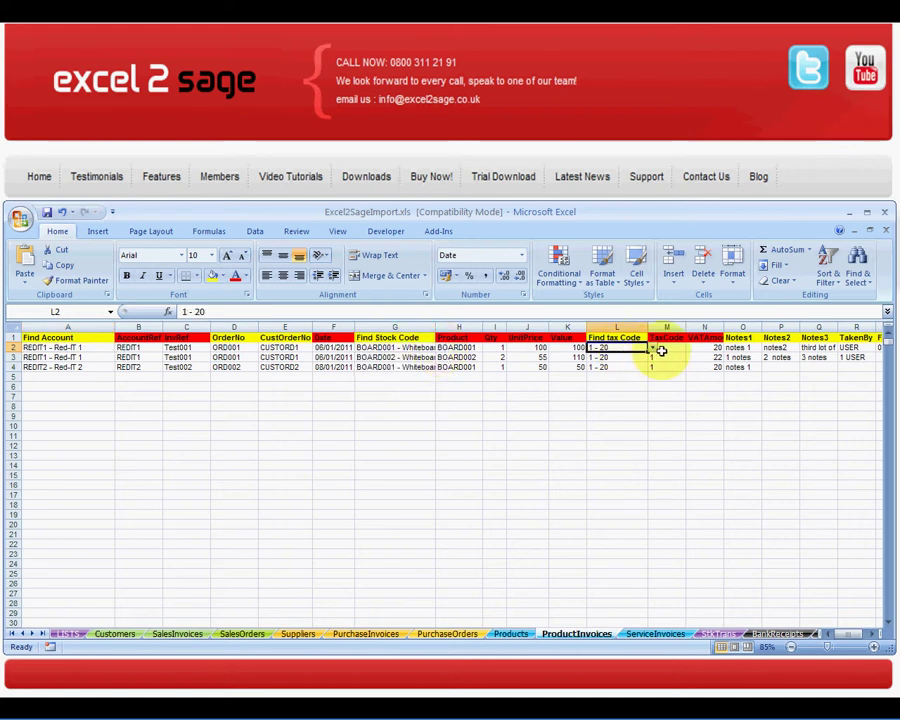
pyautogui.click(653, 350)
pyautogui.click(655, 354)
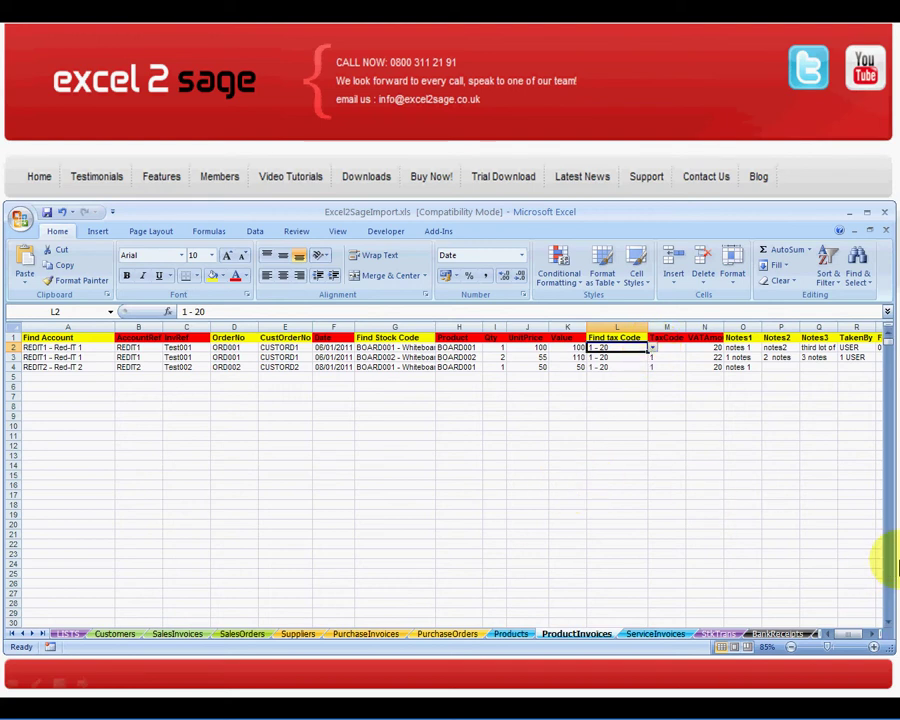
pyautogui.hotkey('alt', 'Tab')
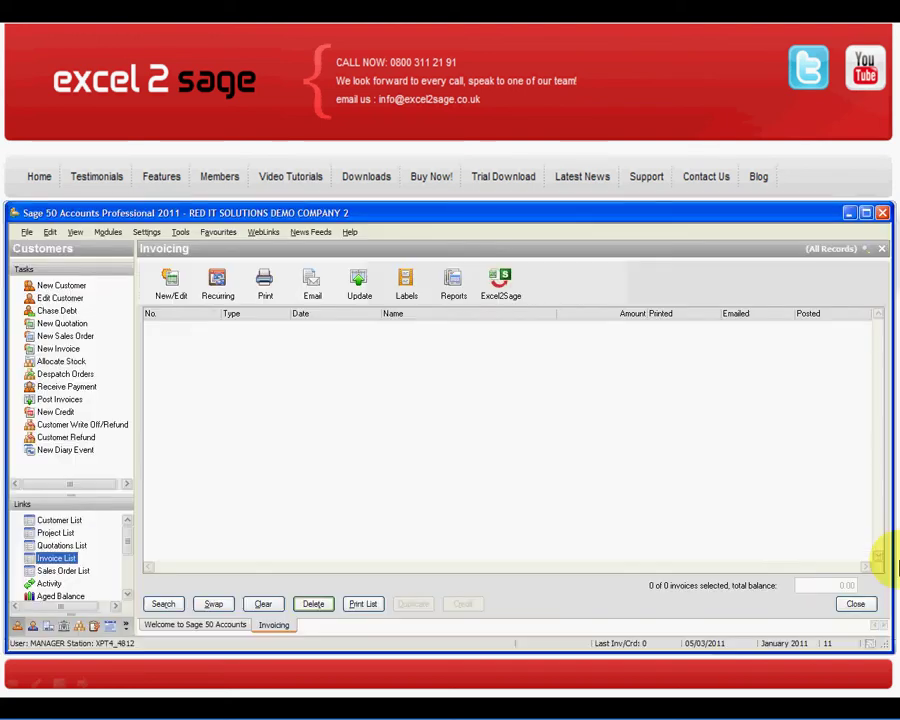
# Launch the Excel2Sage connector and log it on to RED IT SOLUTIONS DEMO COMPANY 2.
pyautogui.click(505, 290)
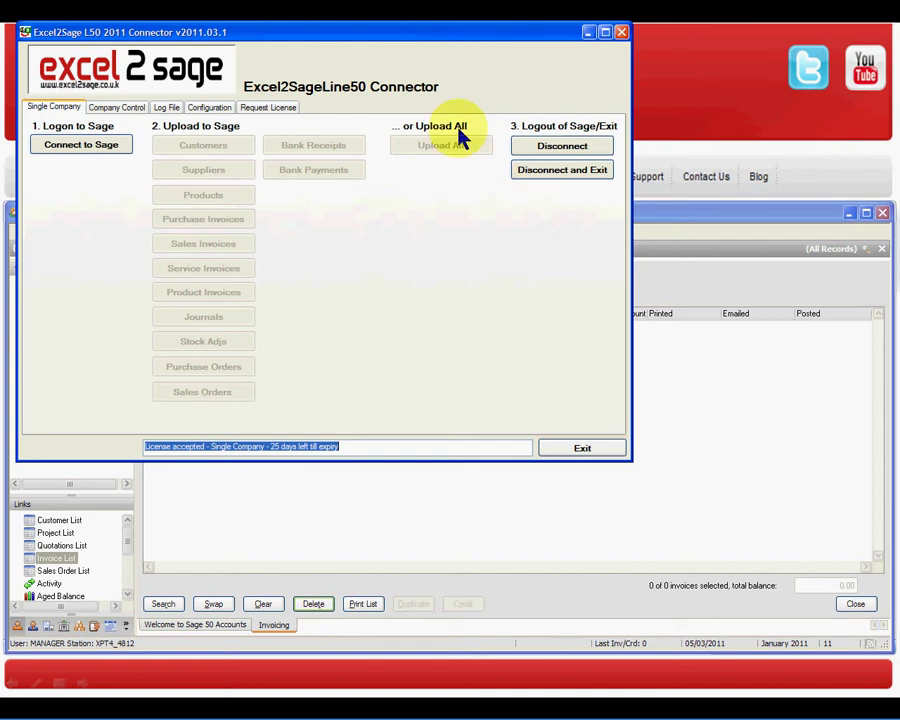
pyautogui.moveTo(396, 40); pyautogui.dragTo(566, 268)
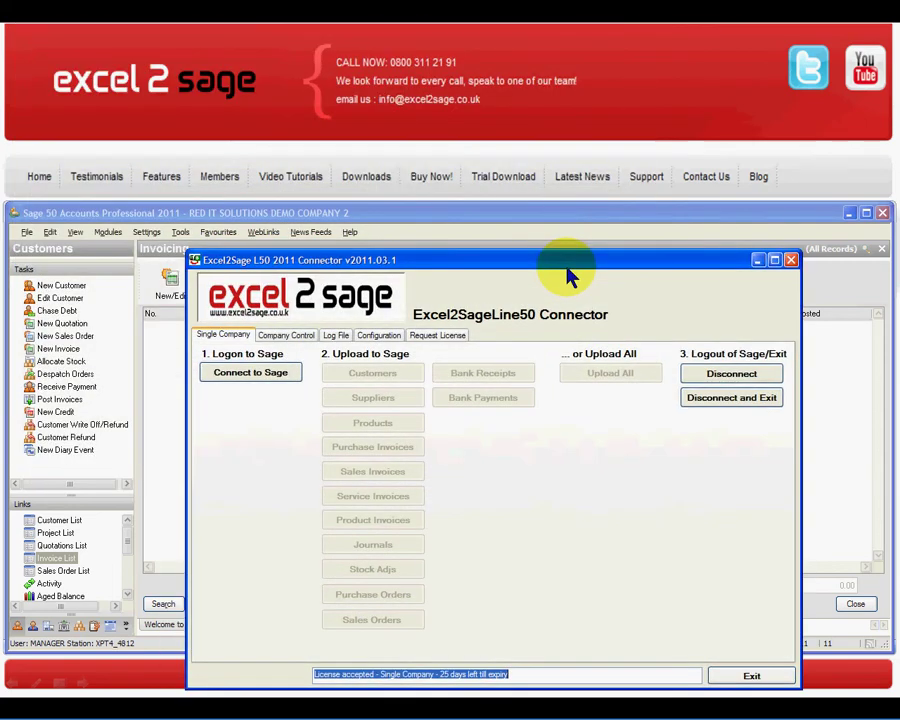
pyautogui.click(263, 376)
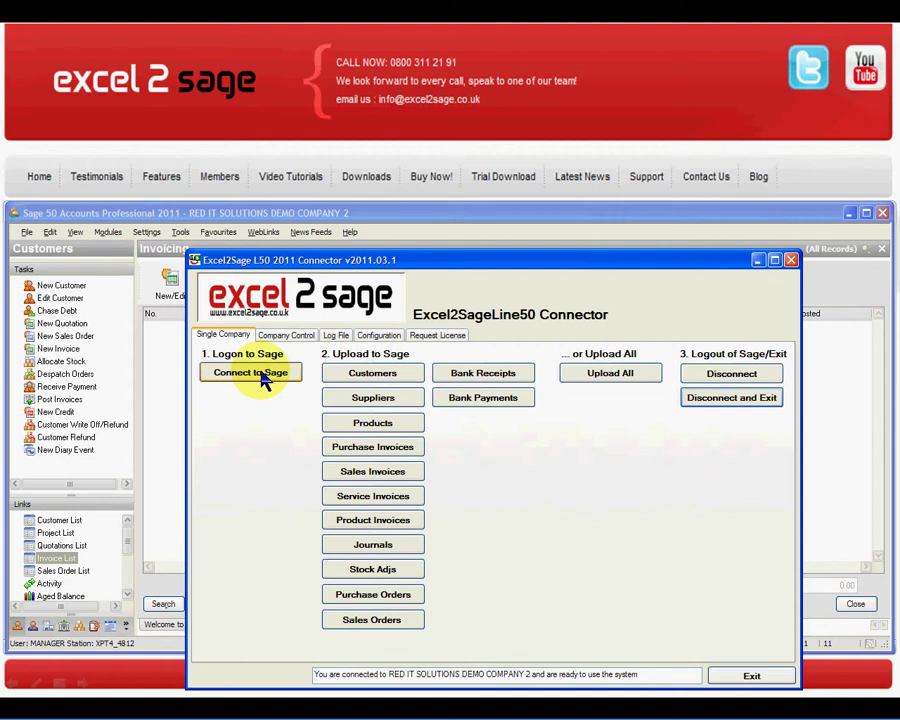
# Upload the service invoices and confirm the 'Finished loading Sales Service Invoices to Sage' message.
pyautogui.click(372, 499)
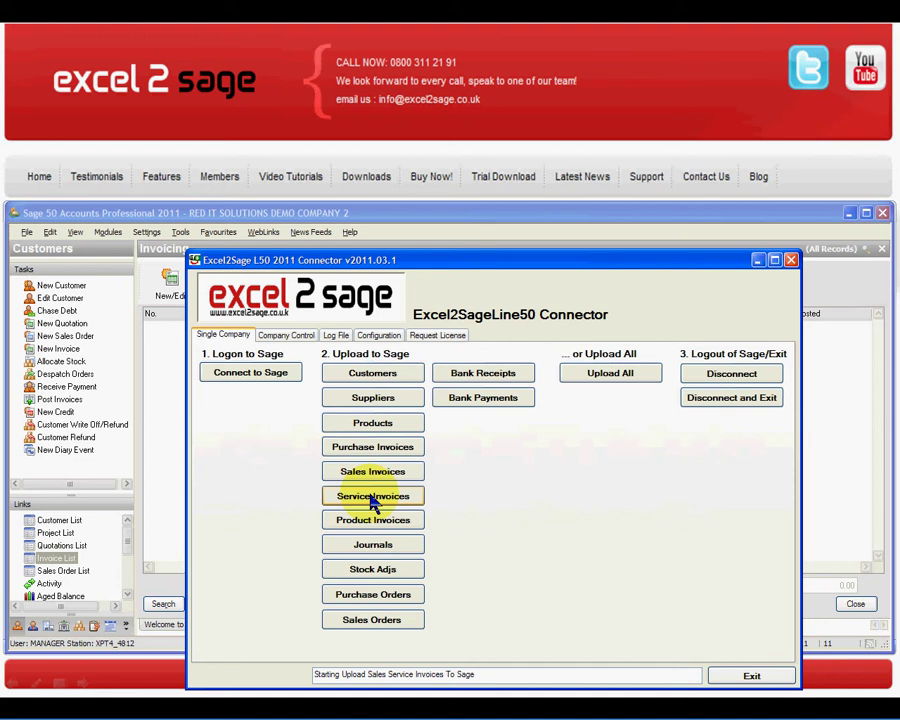
pyautogui.moveTo(500, 675); pyautogui.dragTo(305, 661)
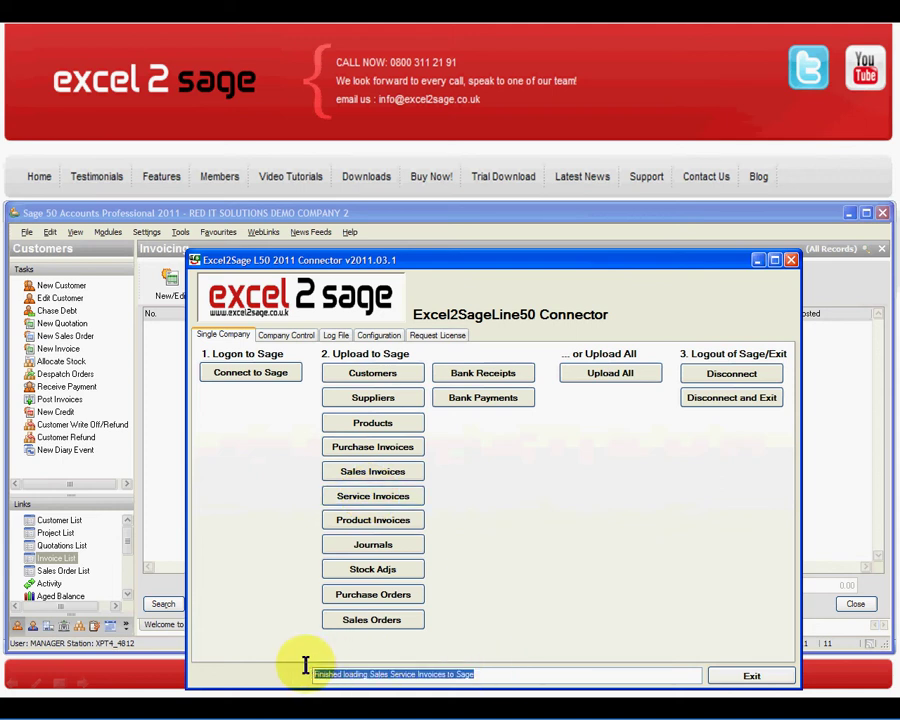
# Upload the product invoices, confirm the finished message, then disconnect and exit the connector.
pyautogui.click(389, 526)
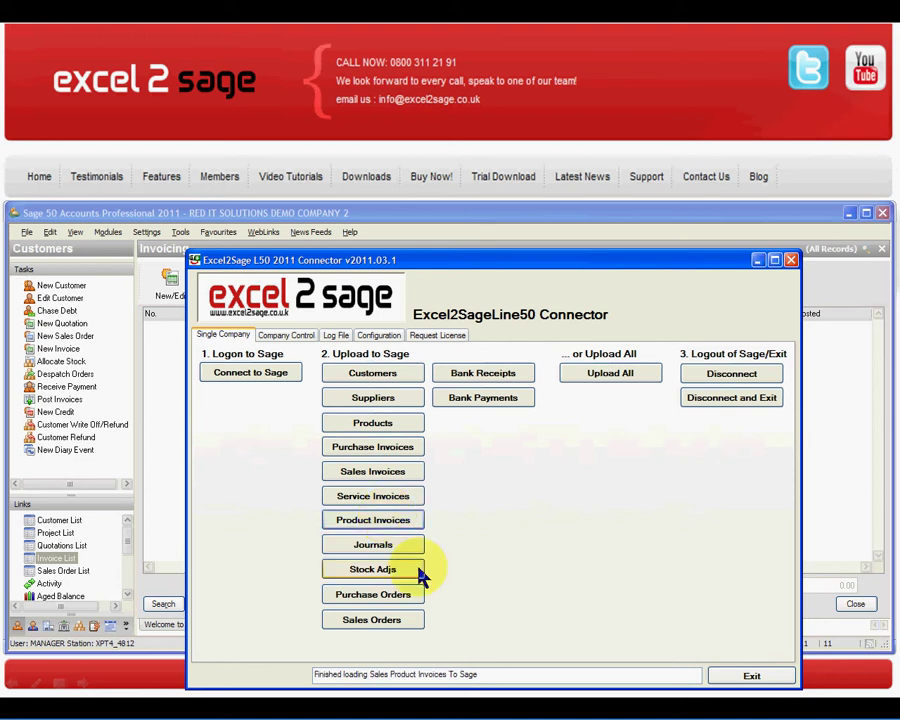
pyautogui.moveTo(482, 677); pyautogui.dragTo(261, 677)
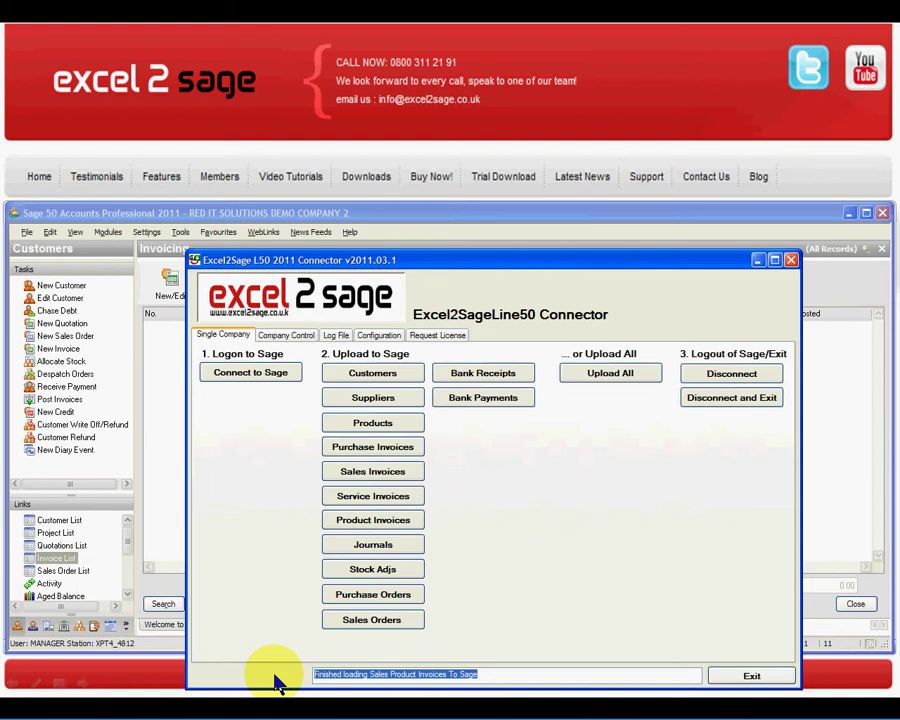
pyautogui.click(699, 406)
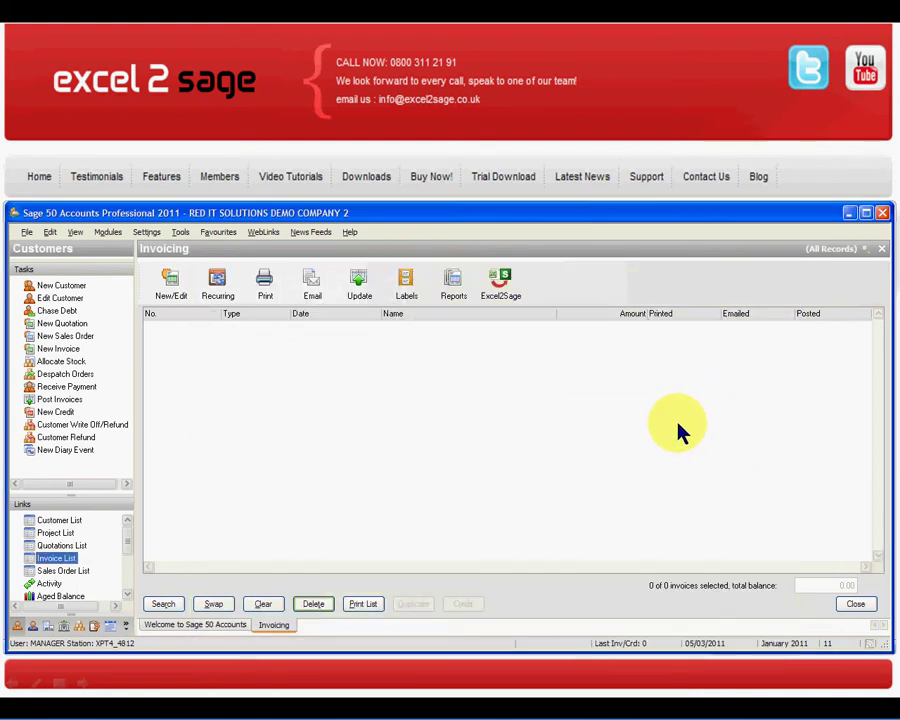
# Sort the invoice list by number and review service invoice 1.
pyautogui.click(170, 314)
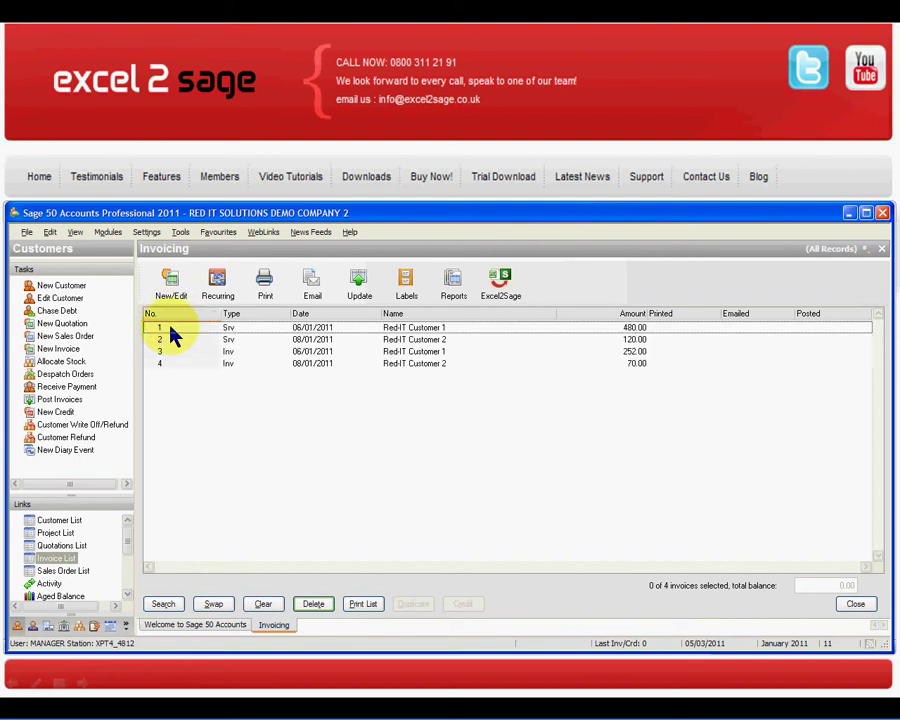
pyautogui.click(170, 330)
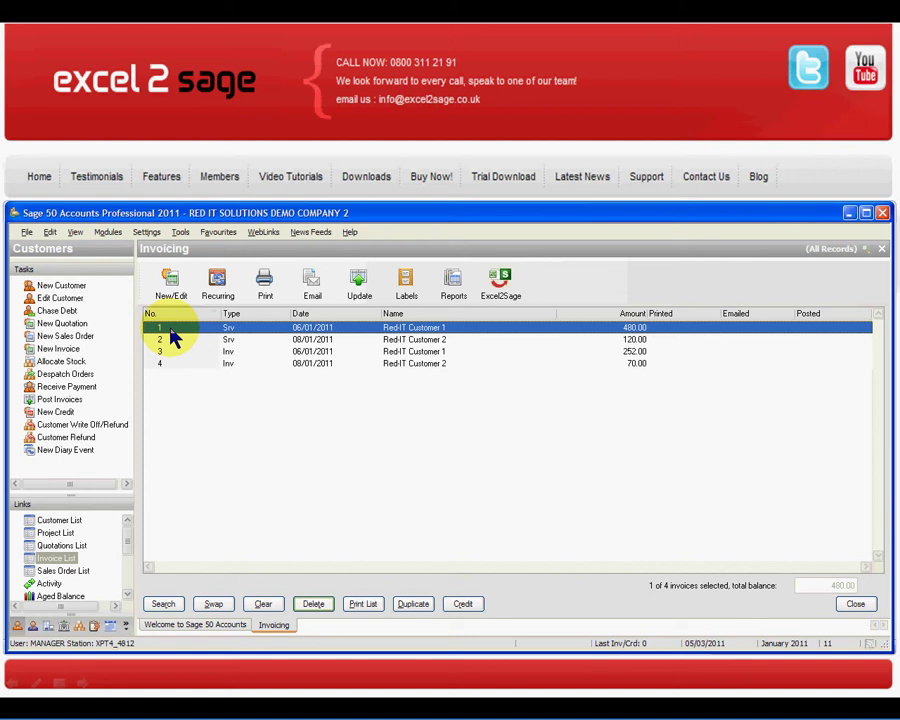
pyautogui.doubleClick(170, 330)
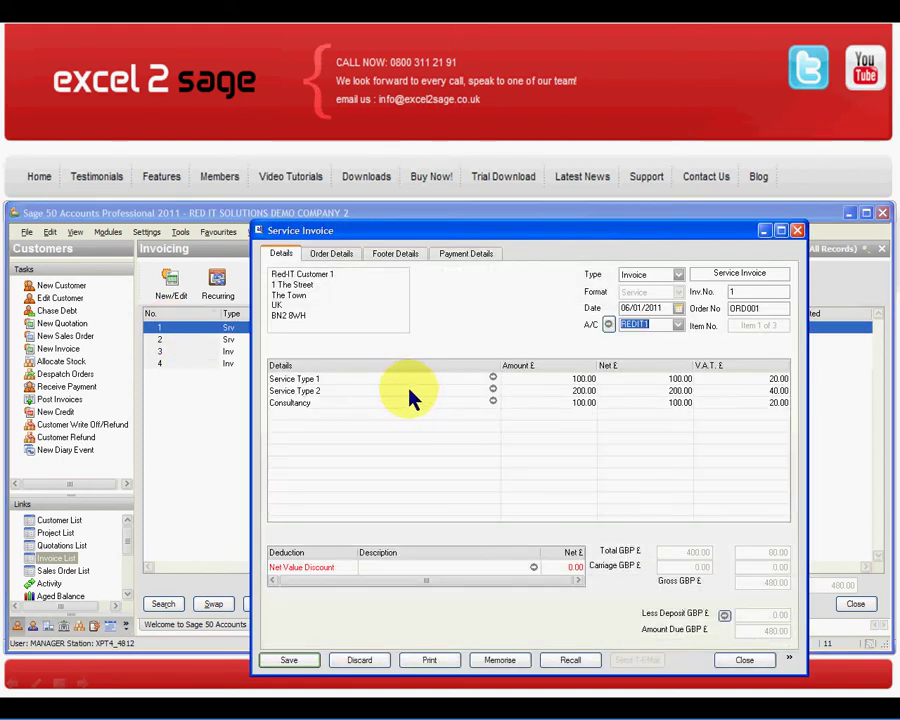
pyautogui.click(742, 661)
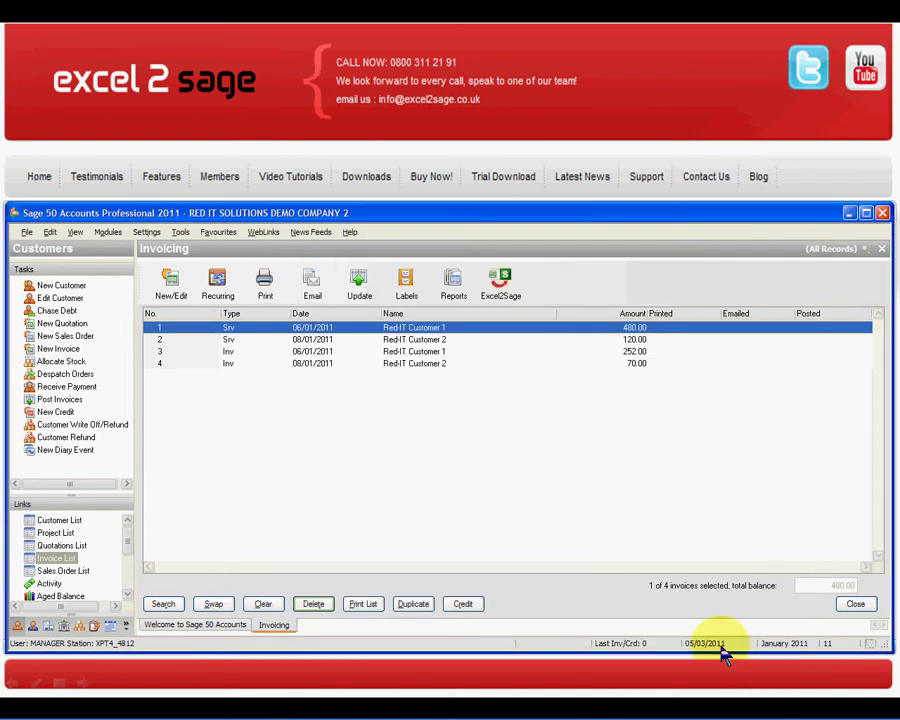
# Open product invoice 3 to review its lines, then close it.
pyautogui.click(227, 330)
pyautogui.click(197, 351)
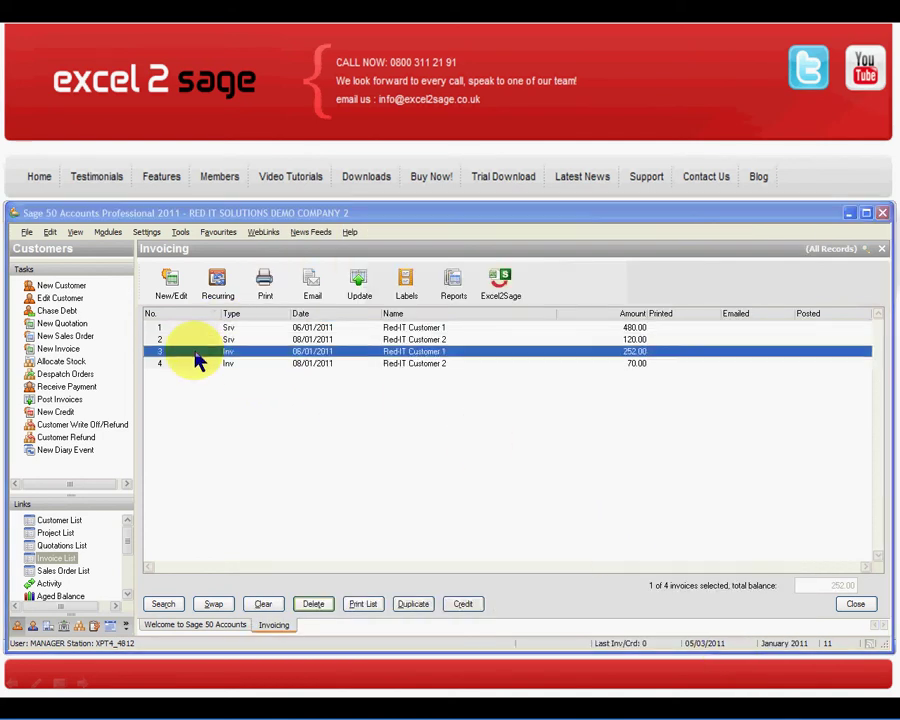
pyautogui.press('Return')
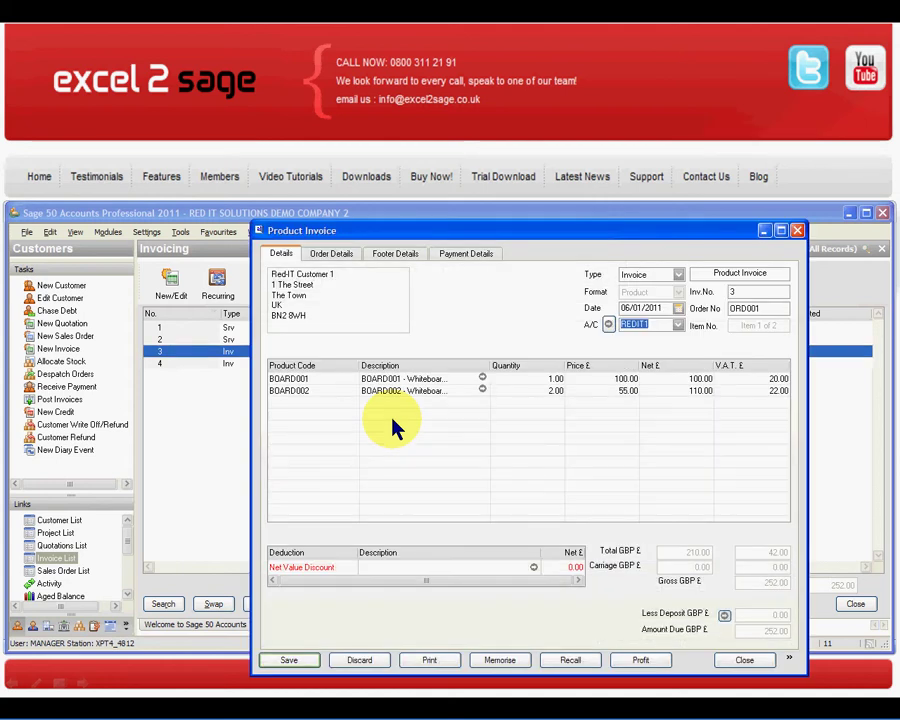
pyautogui.click(745, 660)
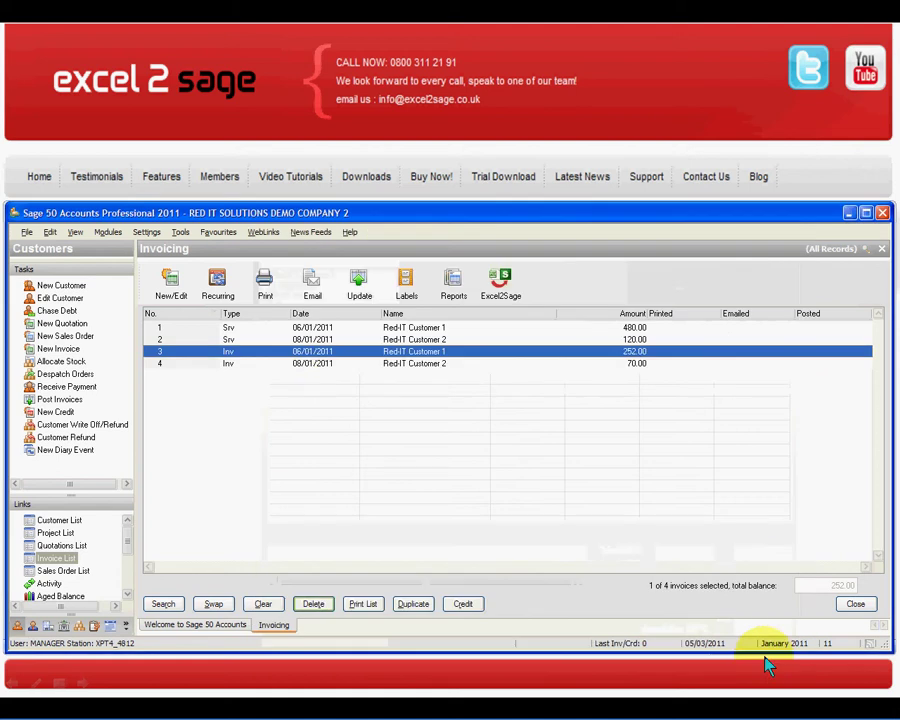
# Preview the selected invoice using the A4 Inv\Crd Unit Price, With Discount layout.
pyautogui.click(264, 290)
pyautogui.moveTo(342, 20); pyautogui.dragTo(505, 185)
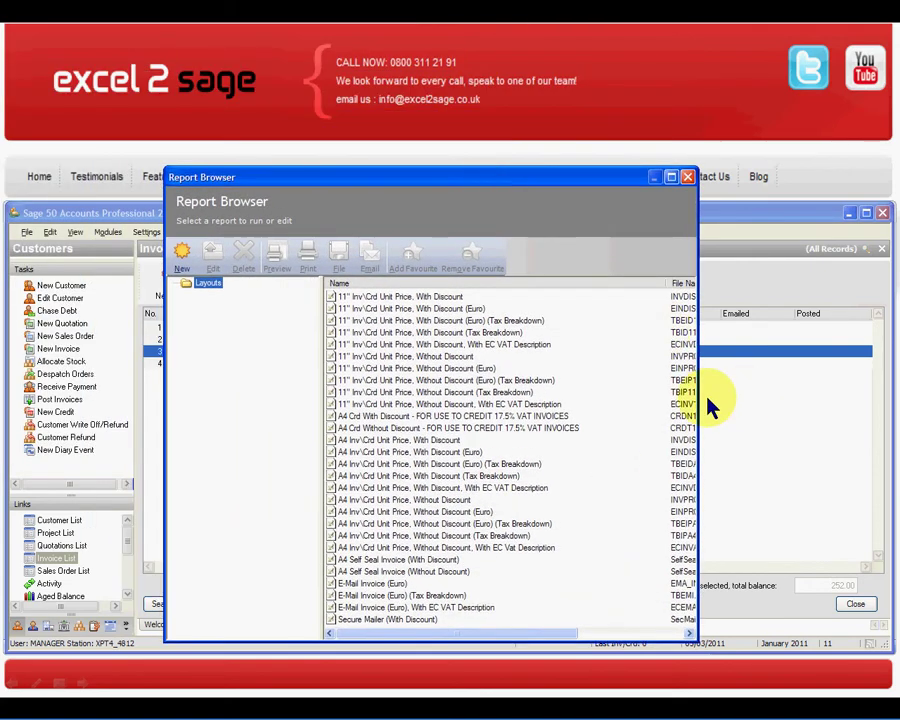
pyautogui.moveTo(698, 408); pyautogui.dragTo(874, 416)
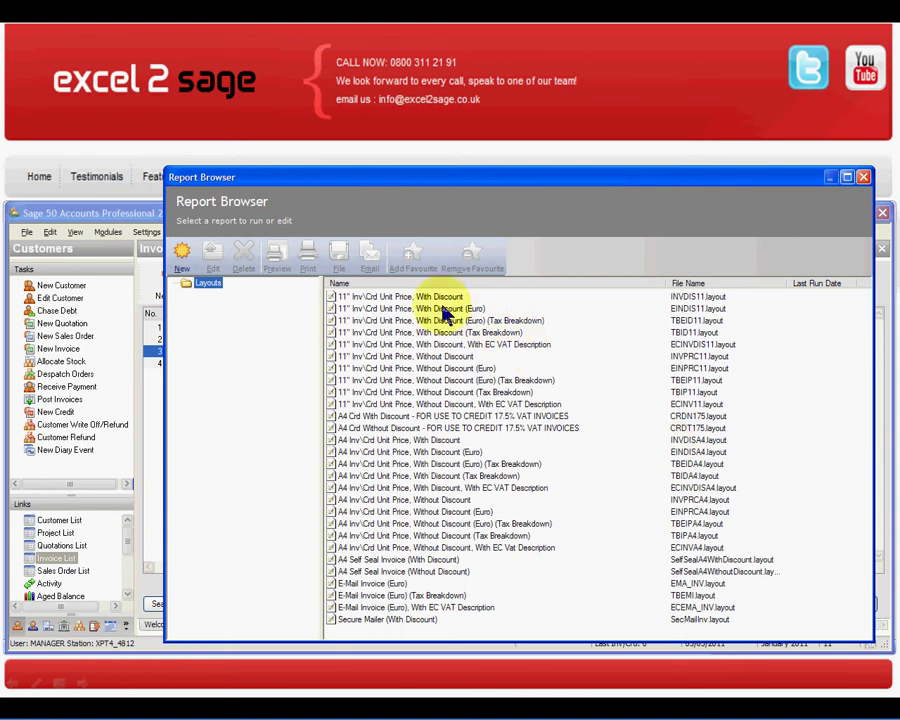
pyautogui.click(392, 440)
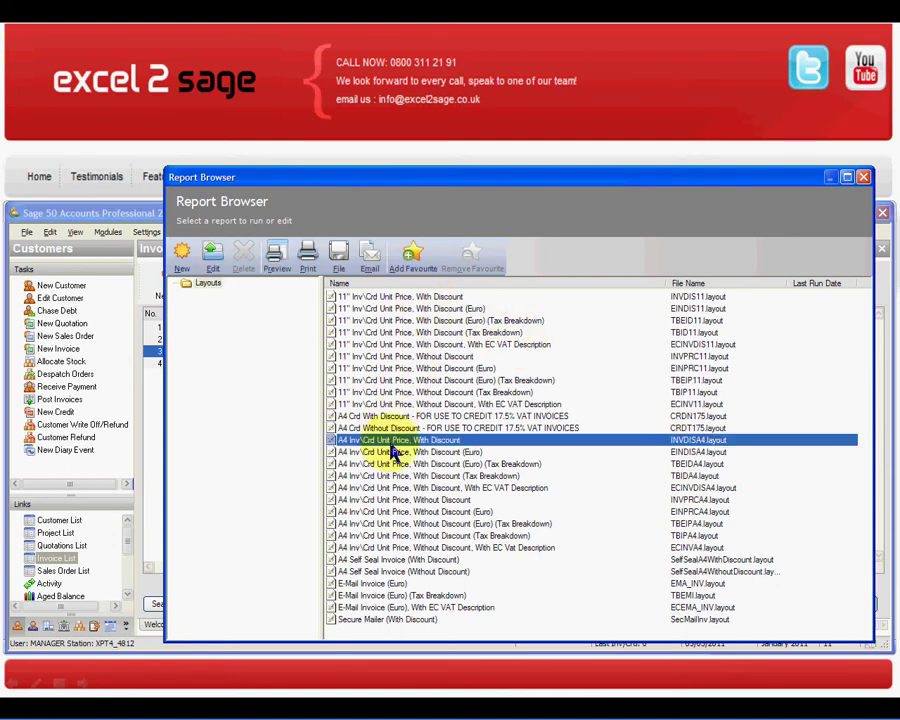
pyautogui.click(288, 260)
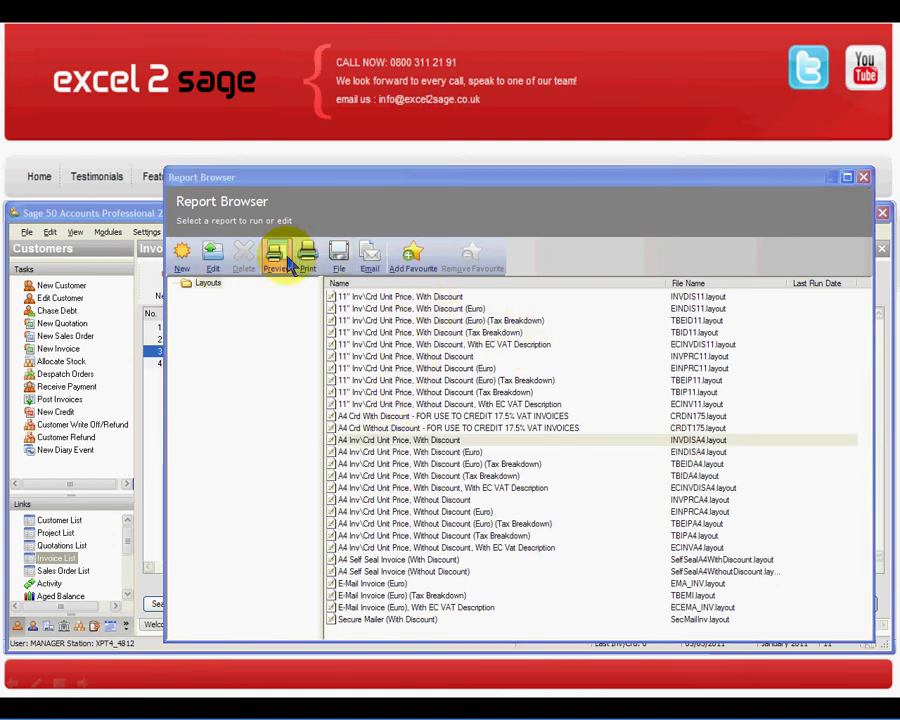